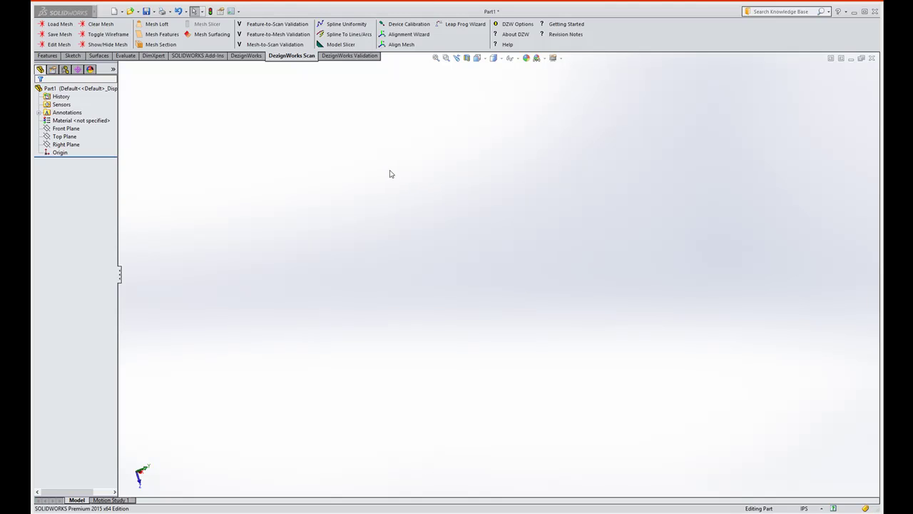
# Step: Switch the CommandManager to the DezignWorks Scan command set with Load Mesh available
pyautogui.click(247, 55)
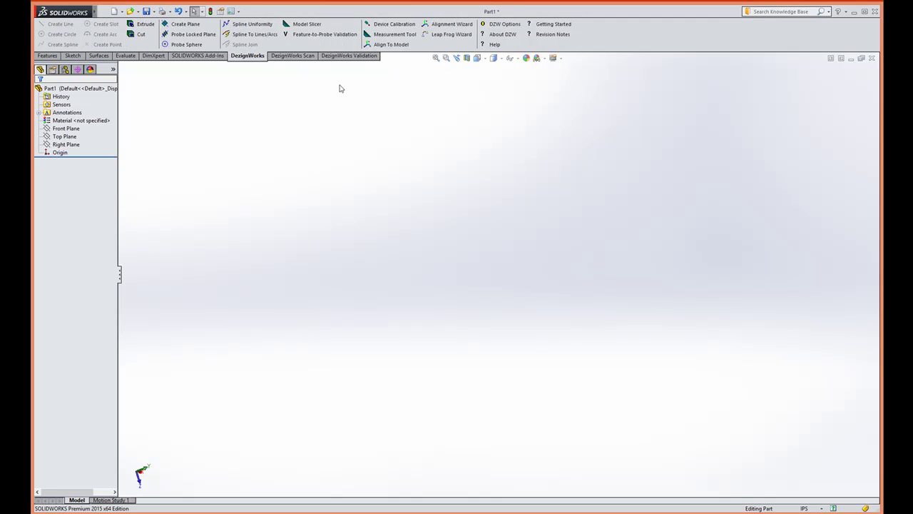
pyautogui.click(293, 56)
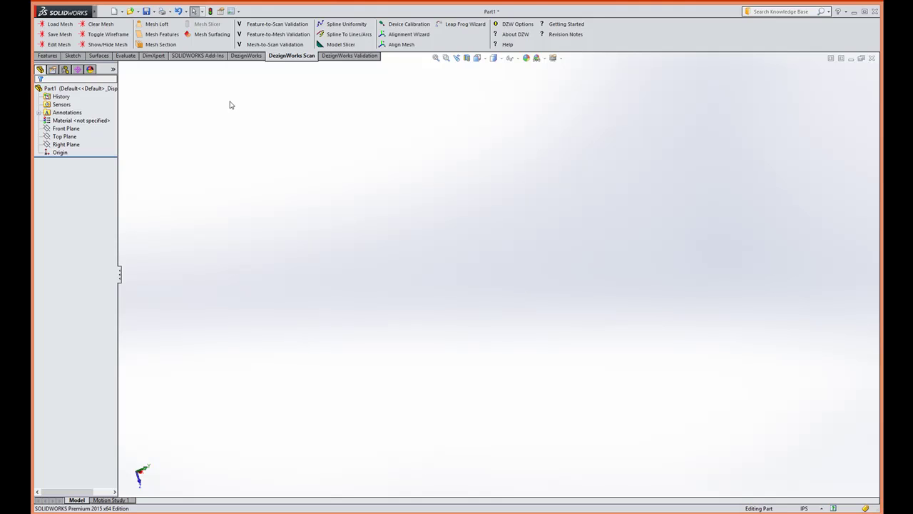
# Step: Load Elec Screw Drv Mod.stl from C:\Artec Training Files and inspect the green screwdriver mesh
pyautogui.click(60, 26)
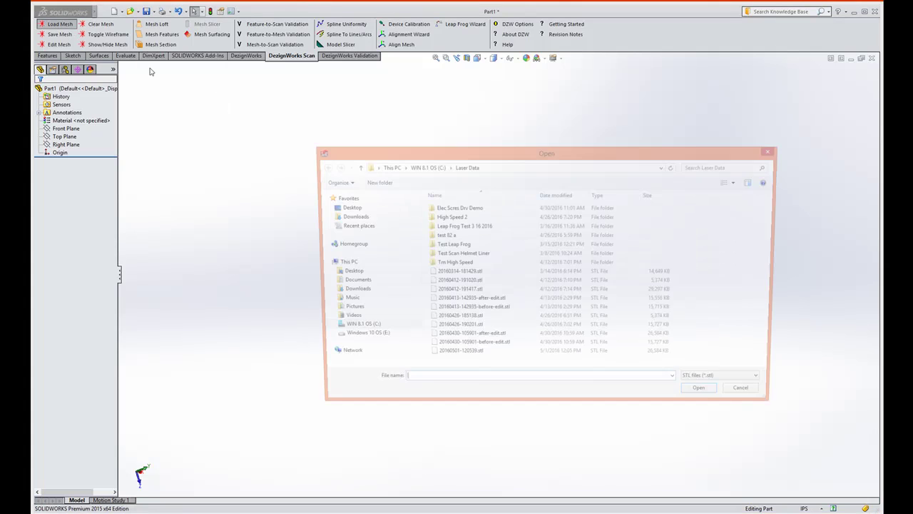
pyautogui.click(428, 166)
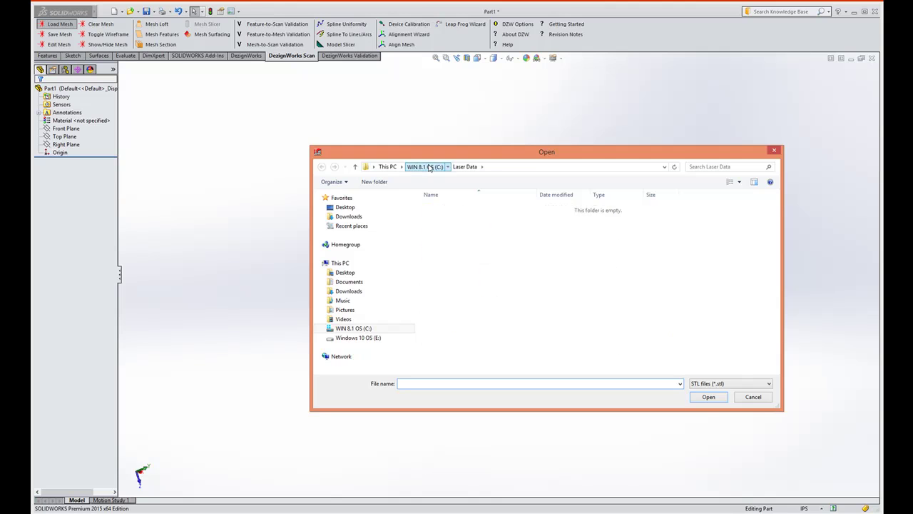
pyautogui.click(464, 218)
pyautogui.doubleClick(463, 218)
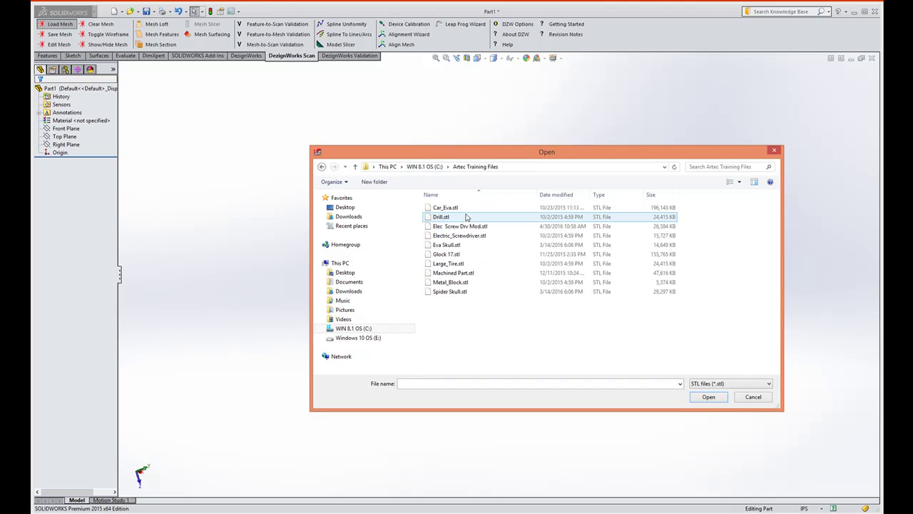
pyautogui.click(482, 227)
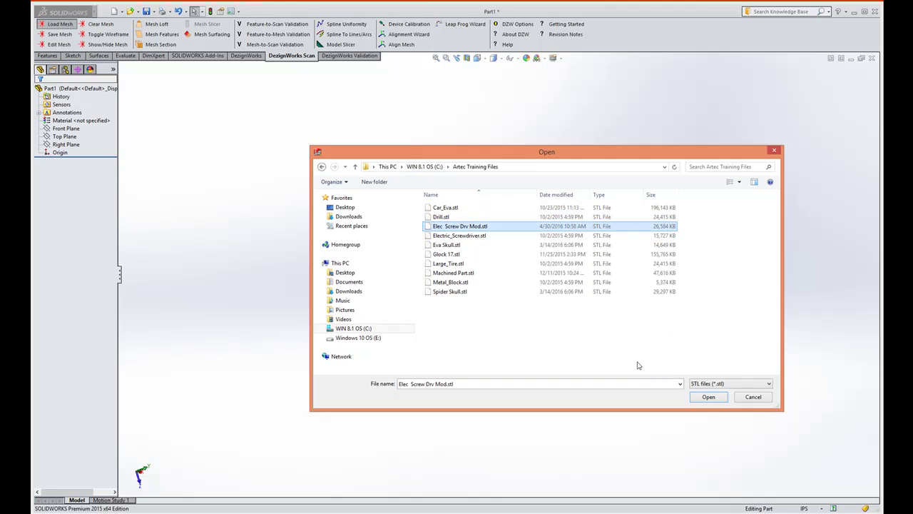
pyautogui.click(710, 397)
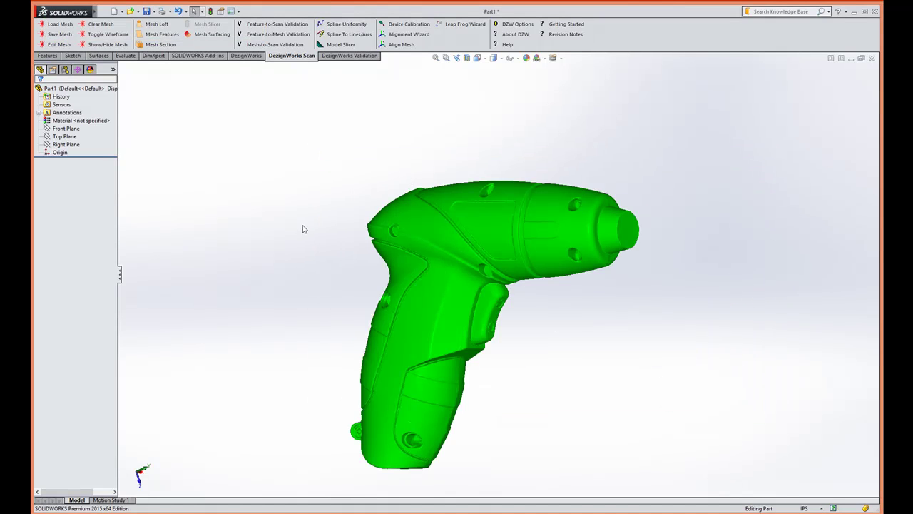
pyautogui.moveTo(302, 226); pyautogui.dragTo(350, 235, button='middle')
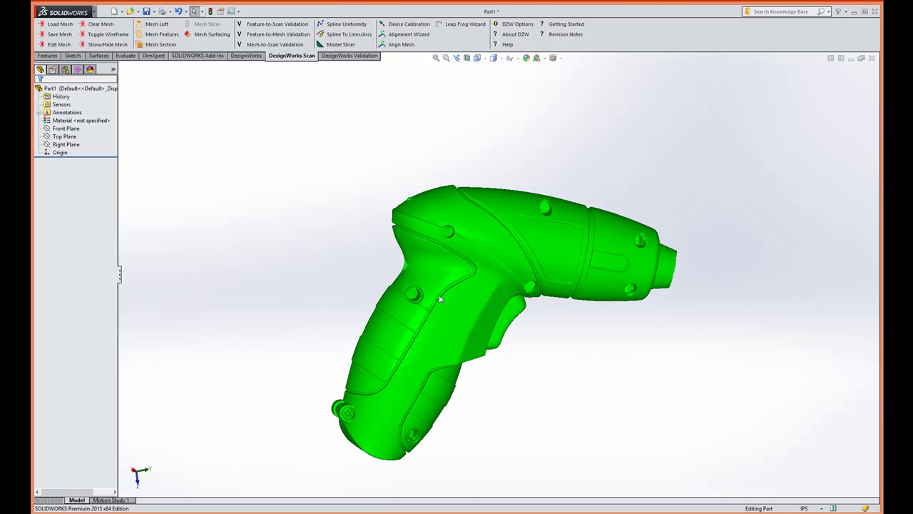
pyautogui.moveTo(449, 292); pyautogui.dragTo(459, 314, button='middle')
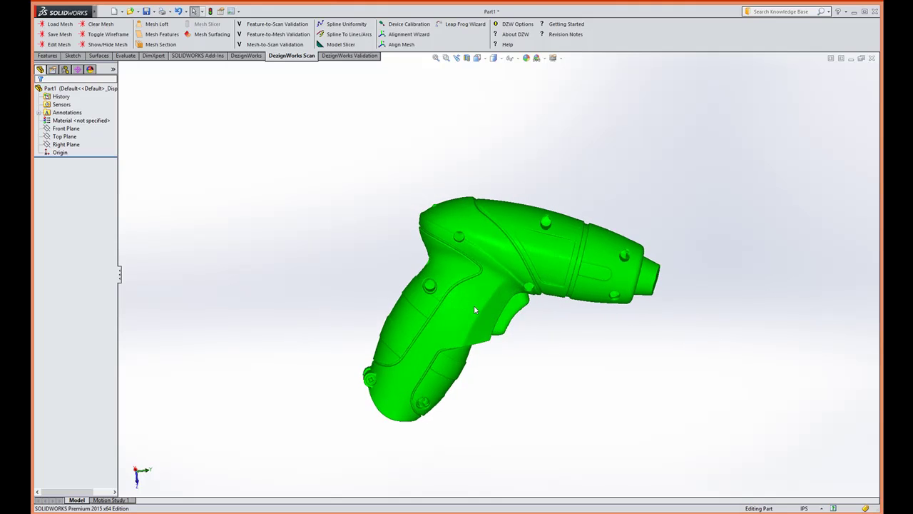
pyautogui.moveTo(466, 304); pyautogui.dragTo(476, 272, button='middle')
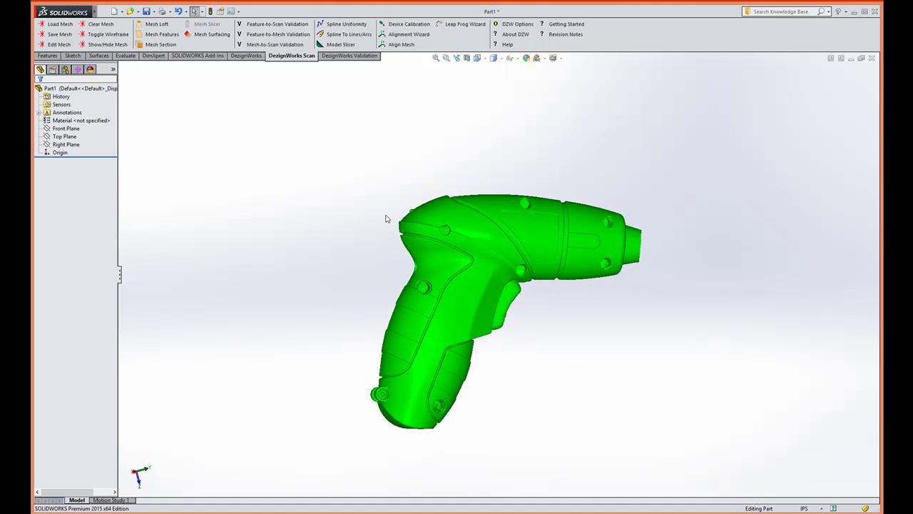
# Step: Open Mesh Surfacing with a 0.05in mesh grid size and a maximum of 2 surfaces
pyautogui.click(211, 41)
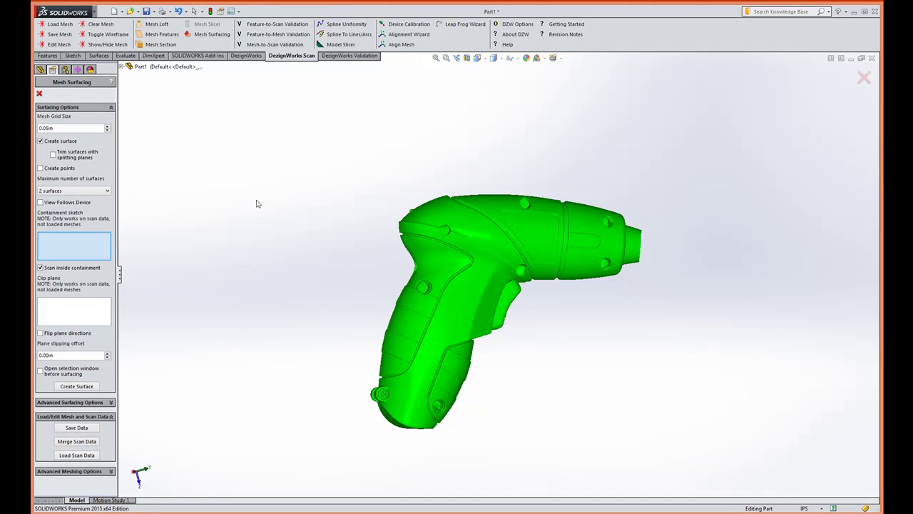
pyautogui.moveTo(258, 201); pyautogui.dragTo(350, 224, button='middle')
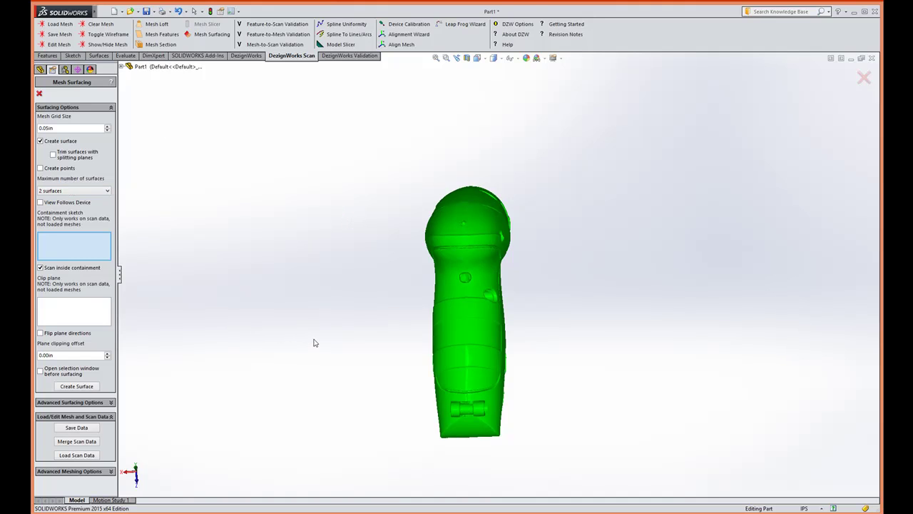
pyautogui.moveTo(314, 343); pyautogui.dragTo(280, 316, button='middle')
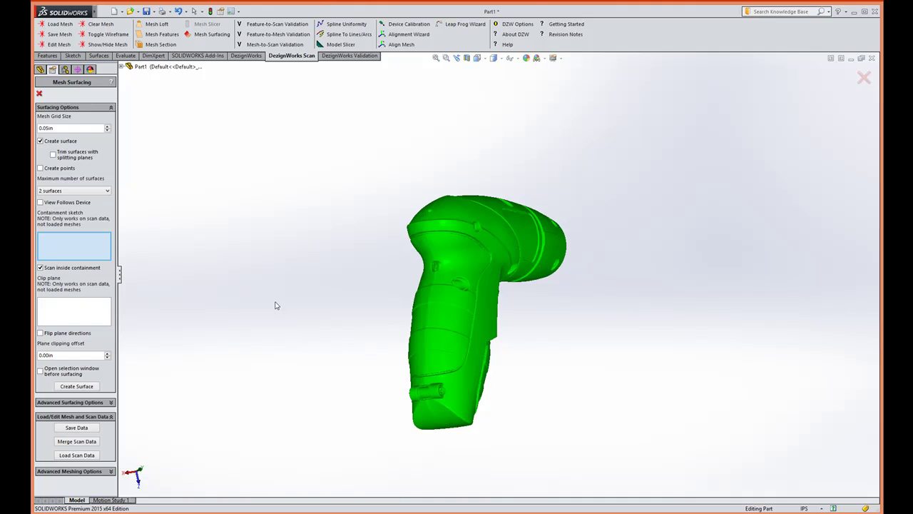
pyautogui.moveTo(279, 293); pyautogui.dragTo(310, 297, button='middle')
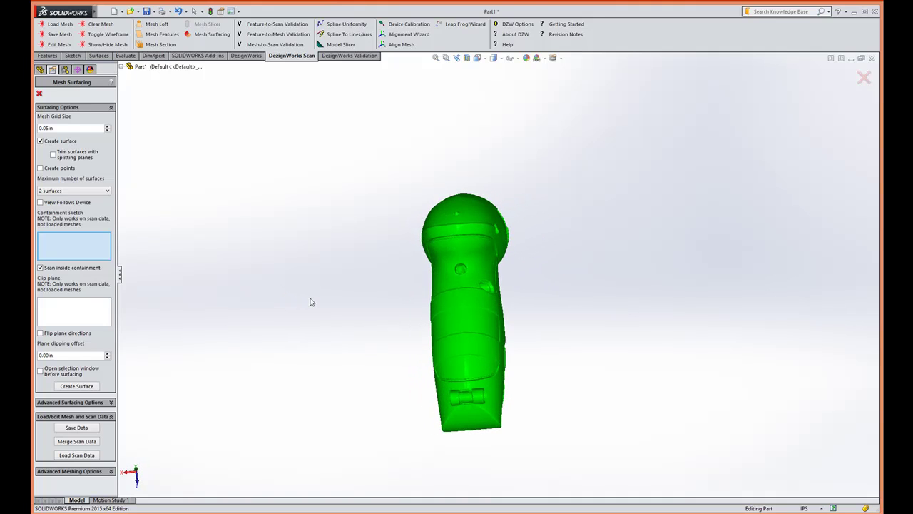
# Step: Create the surfaces, generating DZW Surface 1, DZW Surface 2 and a trimming plane
pyautogui.click(86, 390)
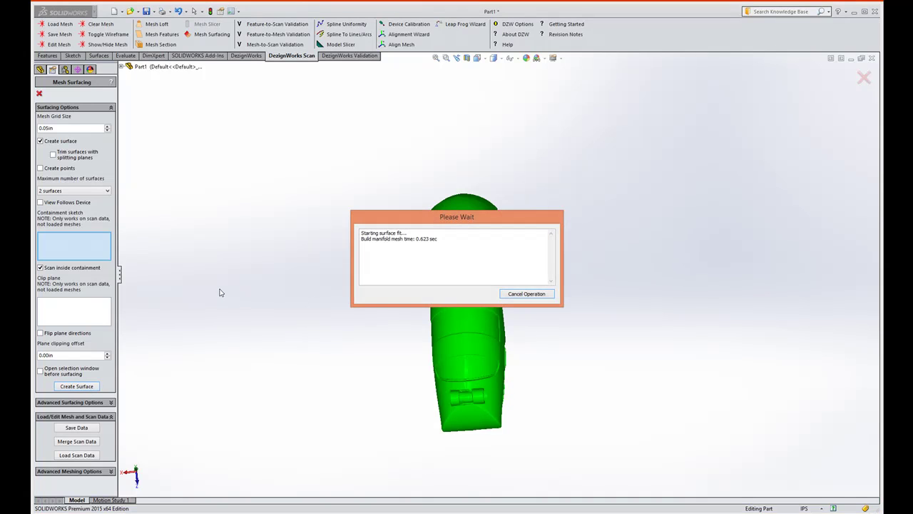
pyautogui.moveTo(390, 217); pyautogui.dragTo(205, 180)
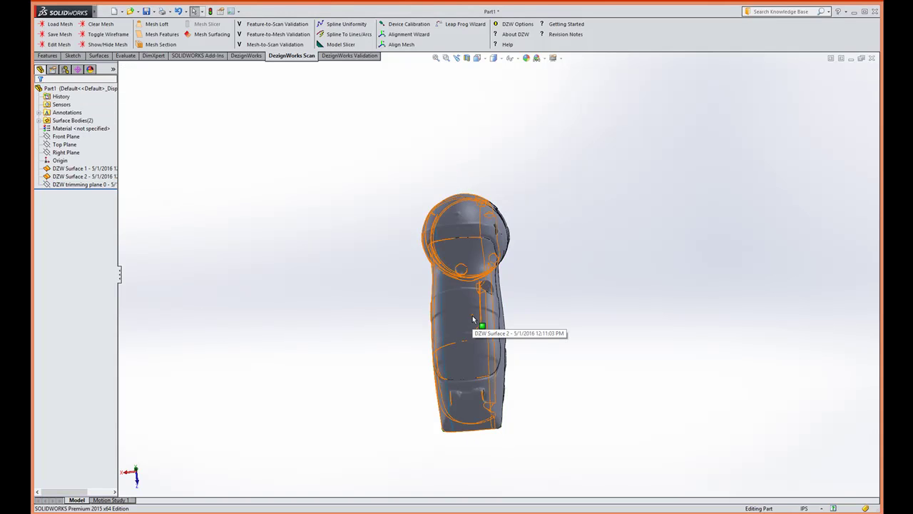
pyautogui.moveTo(680, 284); pyautogui.dragTo(379, 279, button='middle')
pyautogui.scroll(-2, 320, 280)
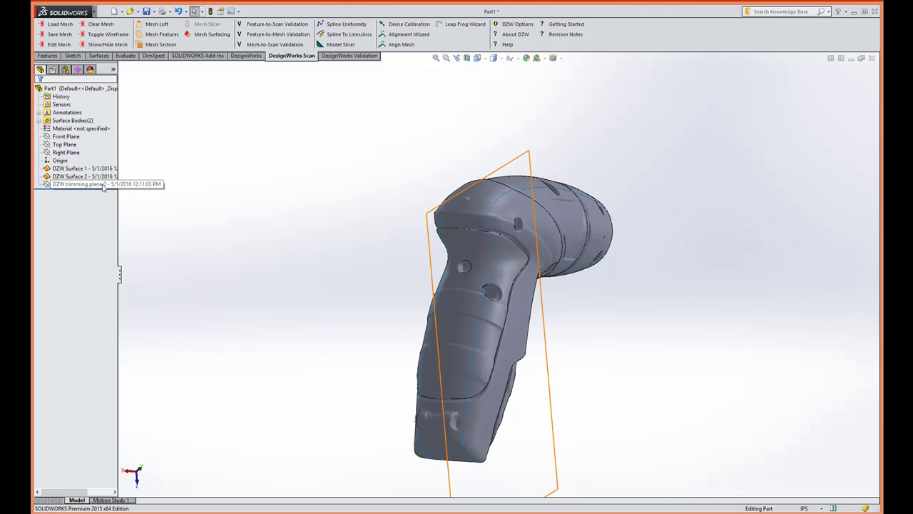
pyautogui.moveTo(241, 218); pyautogui.dragTo(258, 233, button='middle')
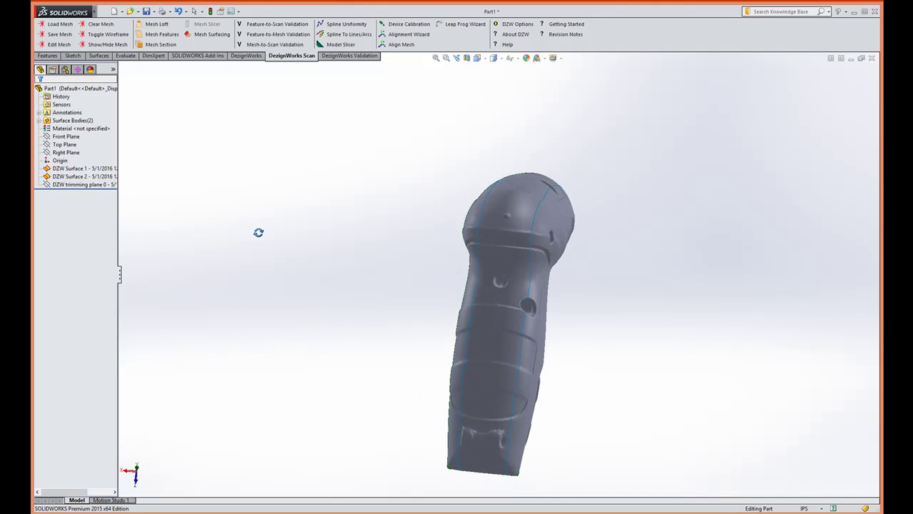
pyautogui.click(105, 170)
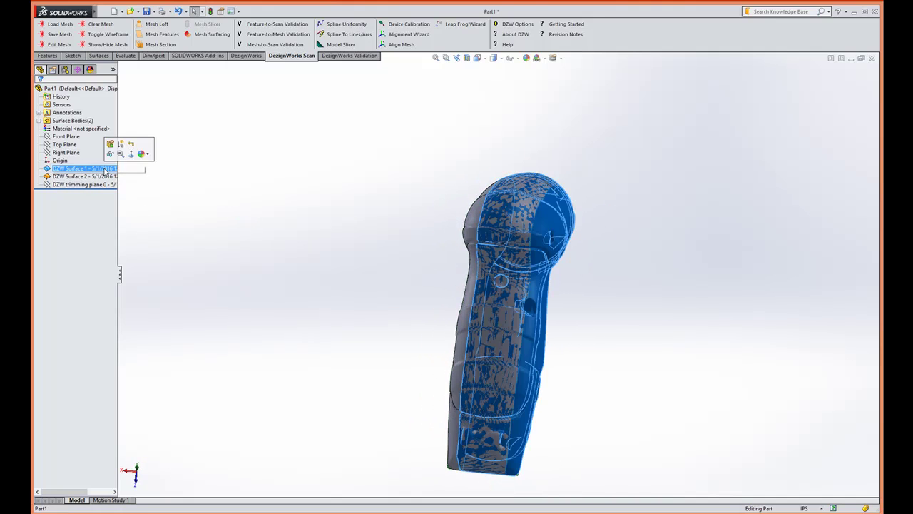
pyautogui.click(111, 154)
pyautogui.moveTo(442, 306); pyautogui.dragTo(462, 275, button='middle')
pyautogui.scroll(-5, 485, 260)
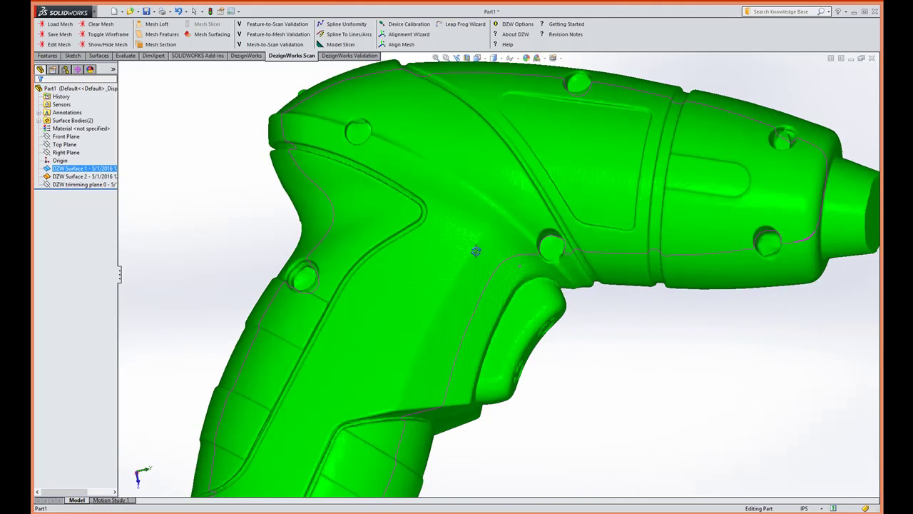
pyautogui.press('Tab')
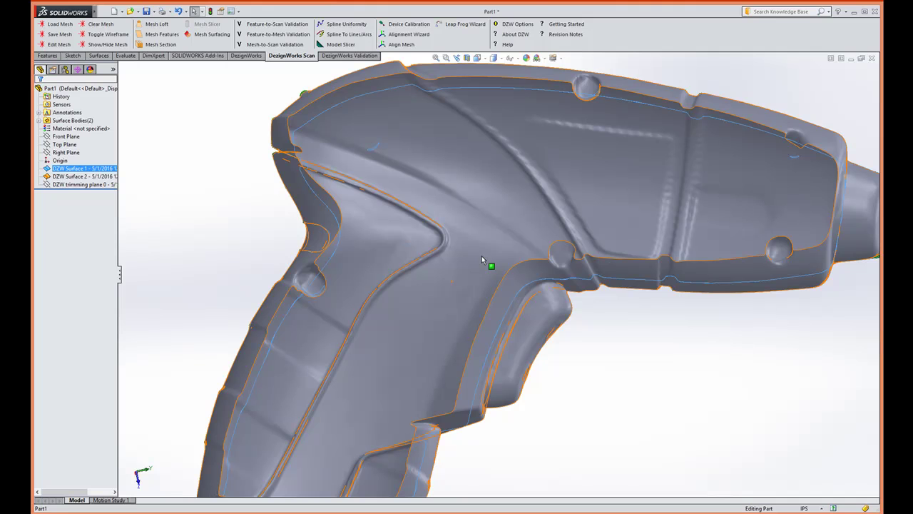
pyautogui.scroll(4, 481, 256)
pyautogui.moveTo(294, 235); pyautogui.dragTo(335, 267, button='middle')
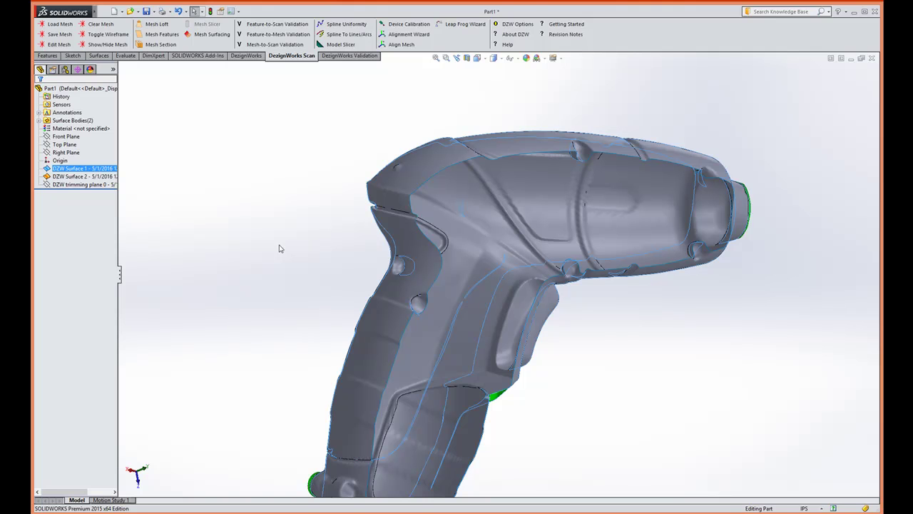
pyautogui.moveTo(277, 268)
pyautogui.mouseDown(button='middle')
pyautogui.moveTo(322, 267)
pyautogui.moveTo(294, 264)
pyautogui.mouseUp(button='middle')
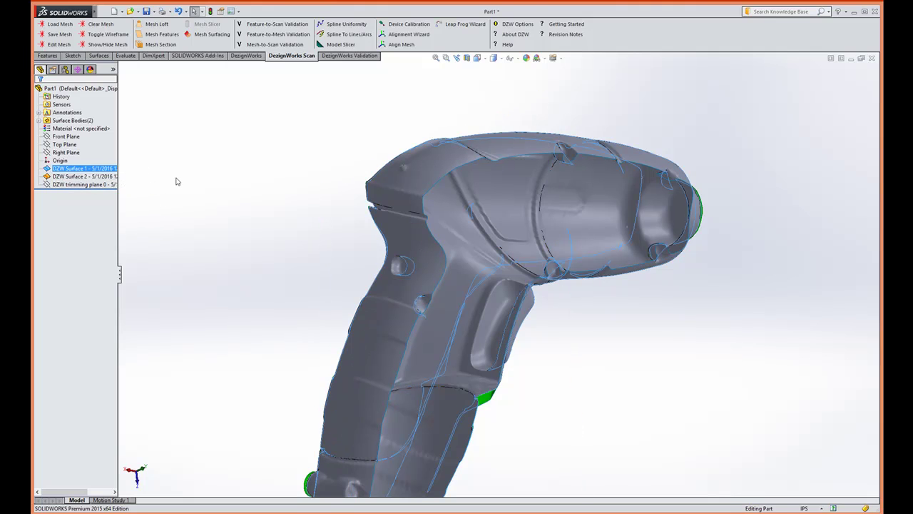
pyautogui.click(104, 168)
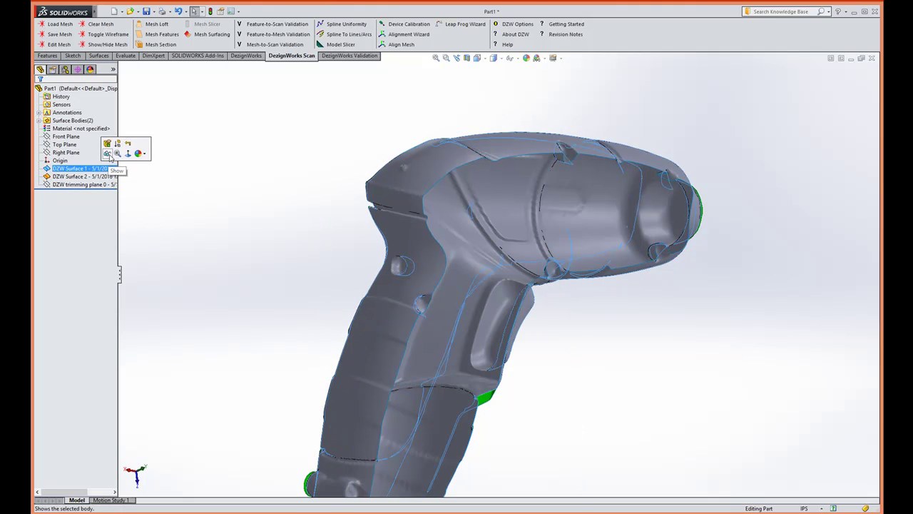
pyautogui.click(109, 154)
pyautogui.moveTo(245, 237); pyautogui.dragTo(213, 256, button='middle')
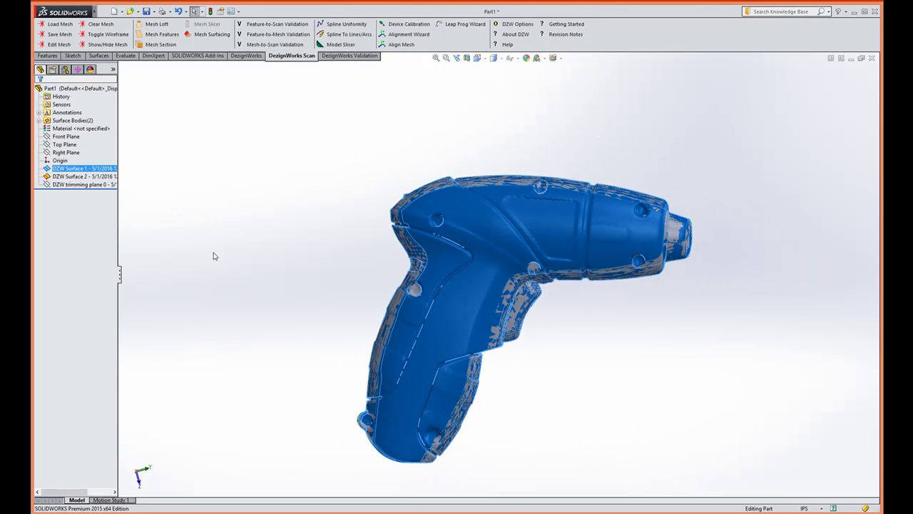
# Step: Clear the selection and save the screwdriver part as Part1
pyautogui.click(253, 261)
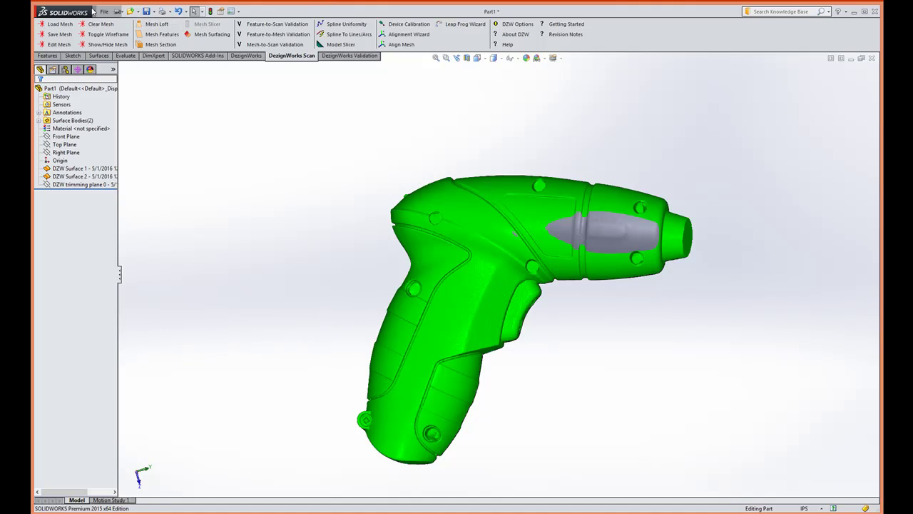
pyautogui.click(104, 11)
pyautogui.click(146, 77)
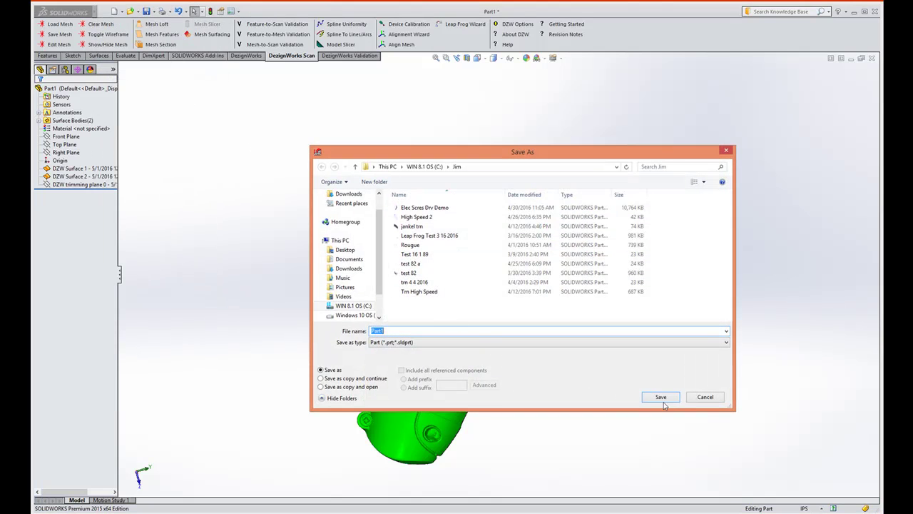
pyautogui.click(661, 399)
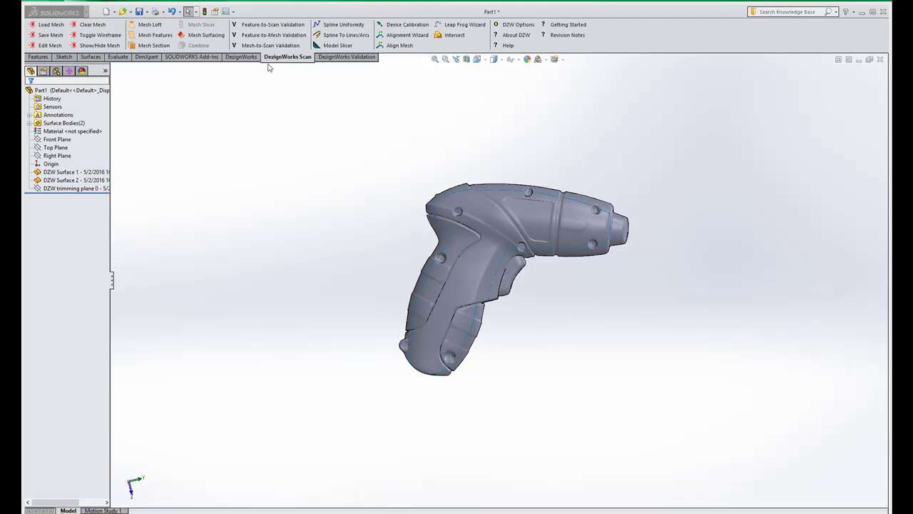
# Step: Suppress DZW Surface 1 in the FeatureManager tree, leaving only DZW Surface 2 visible
pyautogui.moveTo(293, 133); pyautogui.dragTo(359, 193, button='middle')
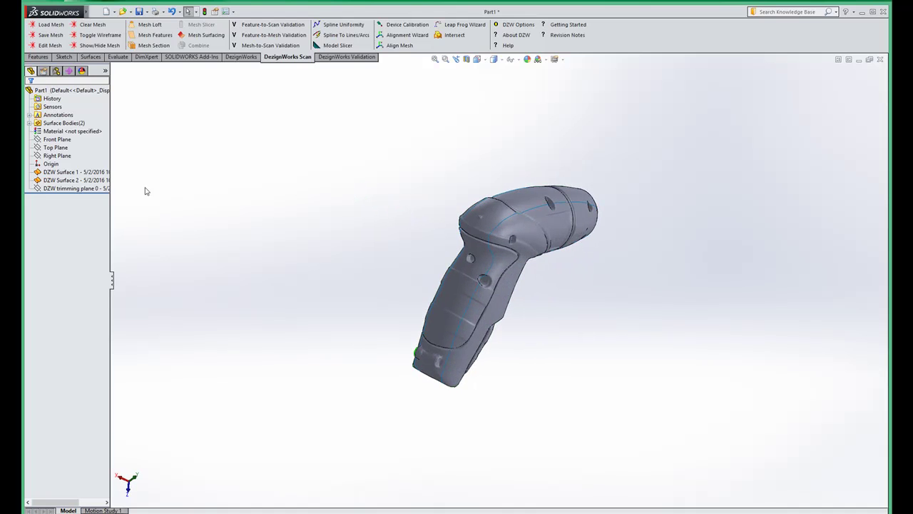
pyautogui.click(93, 172)
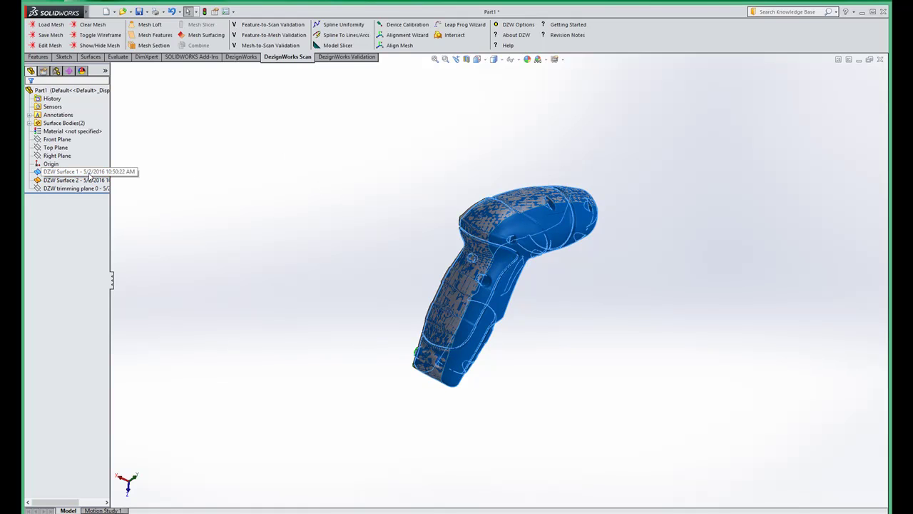
pyautogui.rightClick(98, 174)
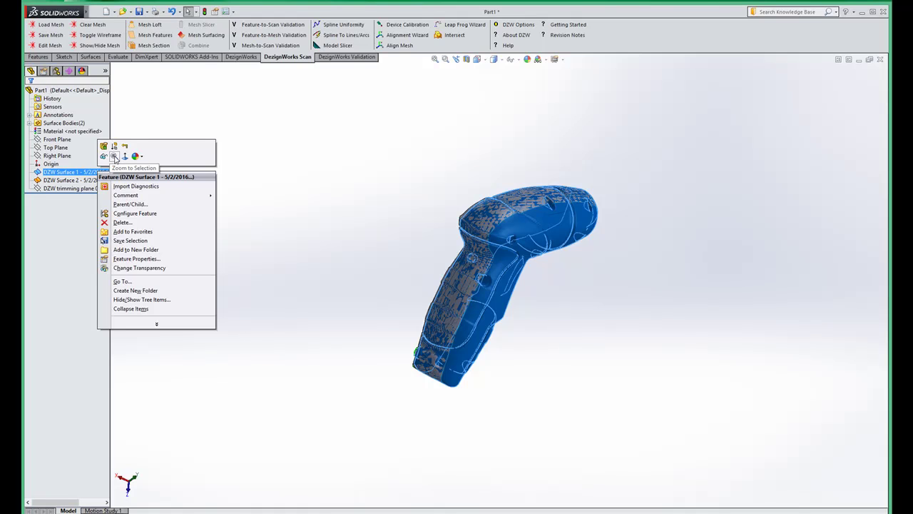
pyautogui.click(115, 147)
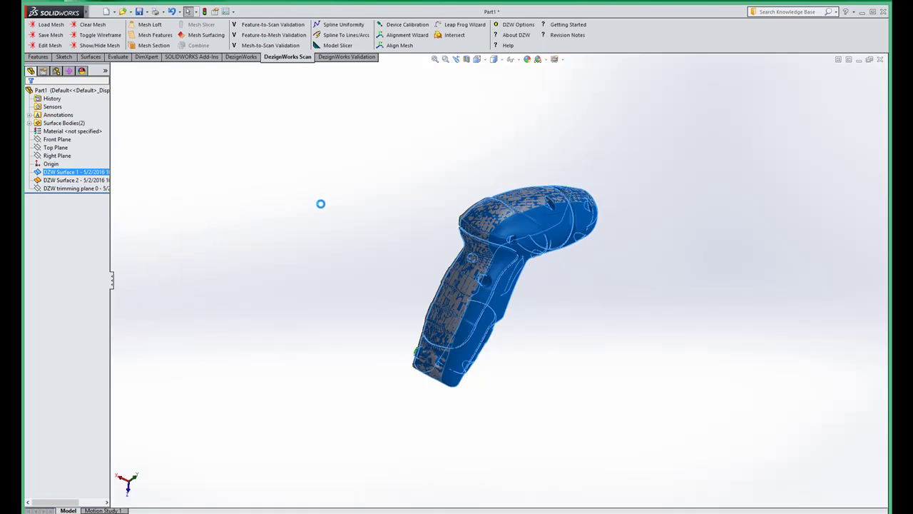
pyautogui.moveTo(373, 228); pyautogui.dragTo(499, 240, button='middle')
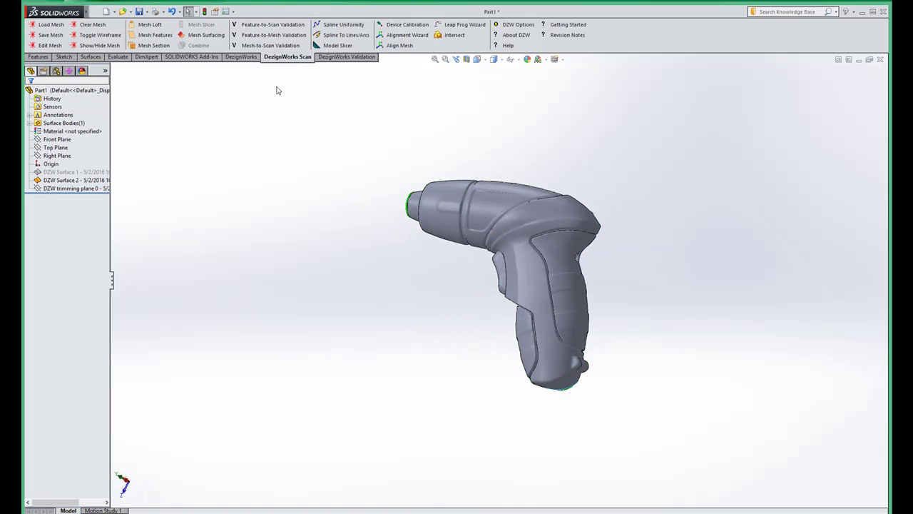
# Step: Start Feature-to-Mesh Validation and add DZW Surface 2 to the surfaces to validate
pyautogui.click(274, 35)
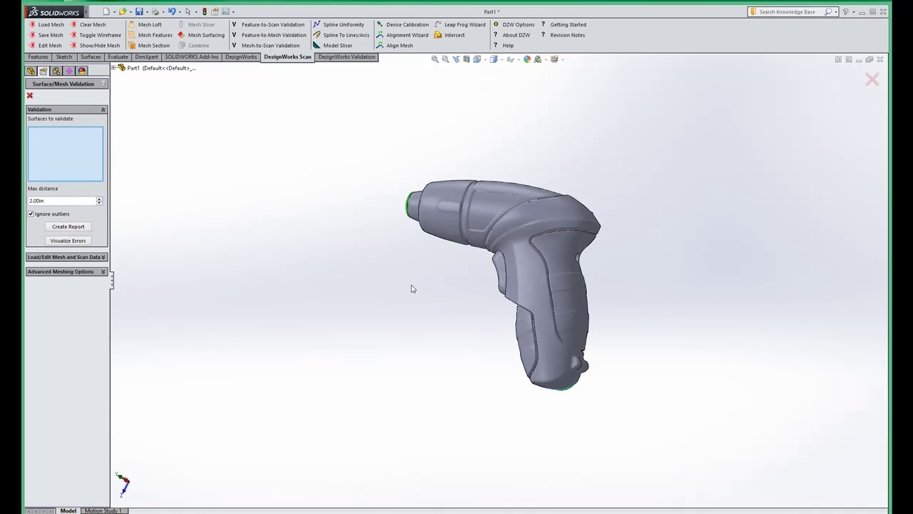
pyautogui.moveTo(412, 288); pyautogui.dragTo(391, 279, button='middle')
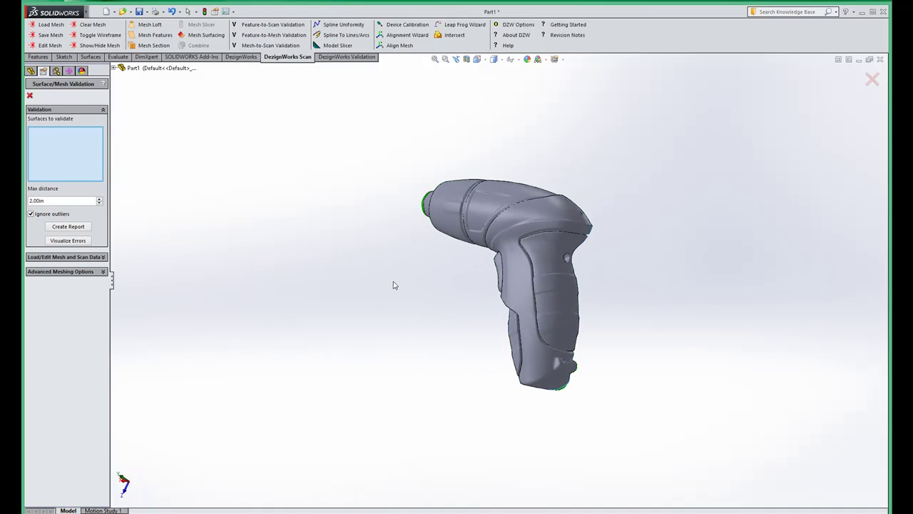
pyautogui.click(512, 222)
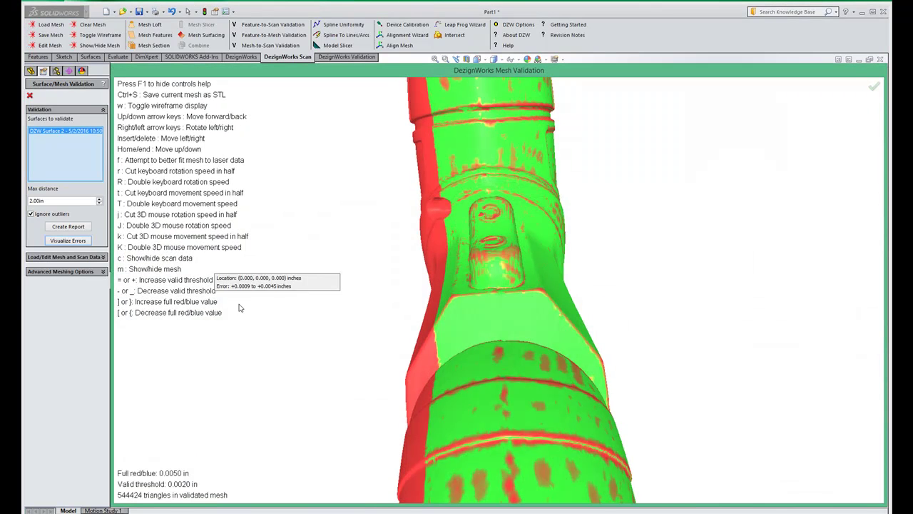
# Step: Rotate and zoom the DZW Surface 2 deviation map to inspect the red seam areas
pyautogui.scroll(-5, 285, 313)
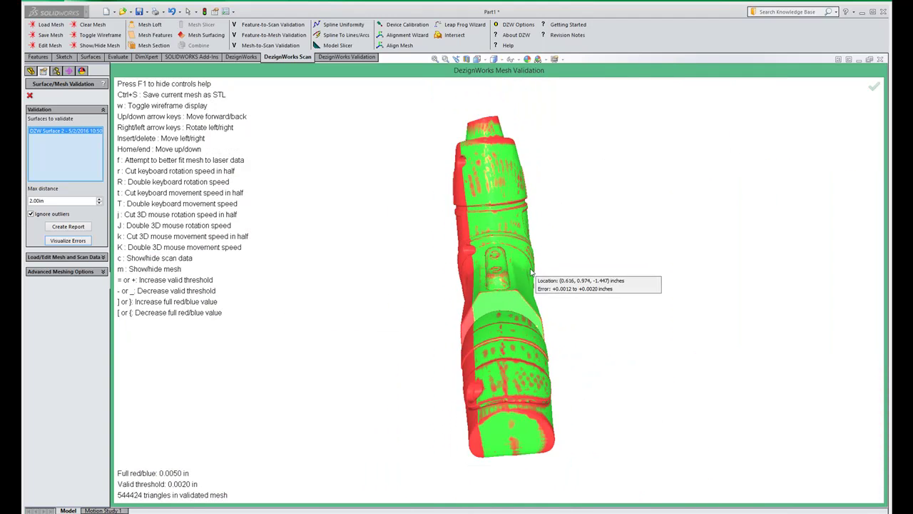
pyautogui.moveTo(526, 321); pyautogui.dragTo(490, 313)
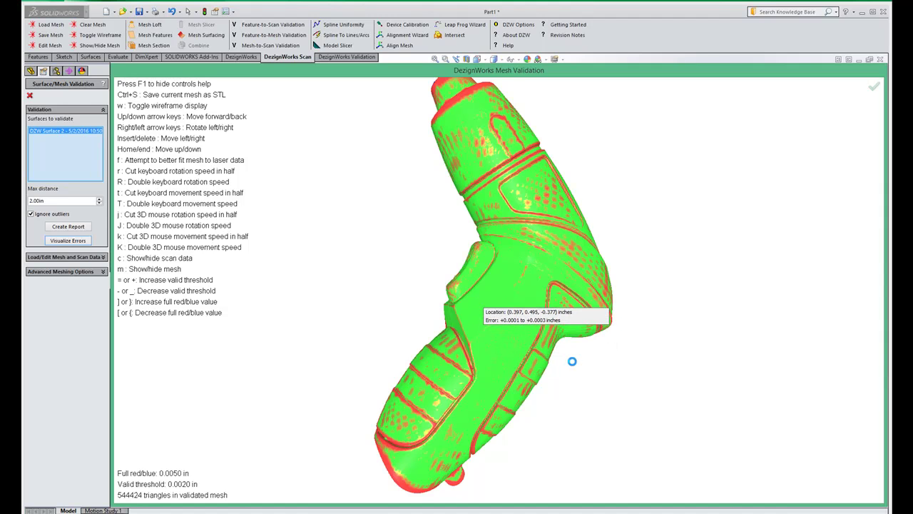
pyautogui.press('Left')
pyautogui.press('Left')
pyautogui.press('Left')
pyautogui.press('Left')
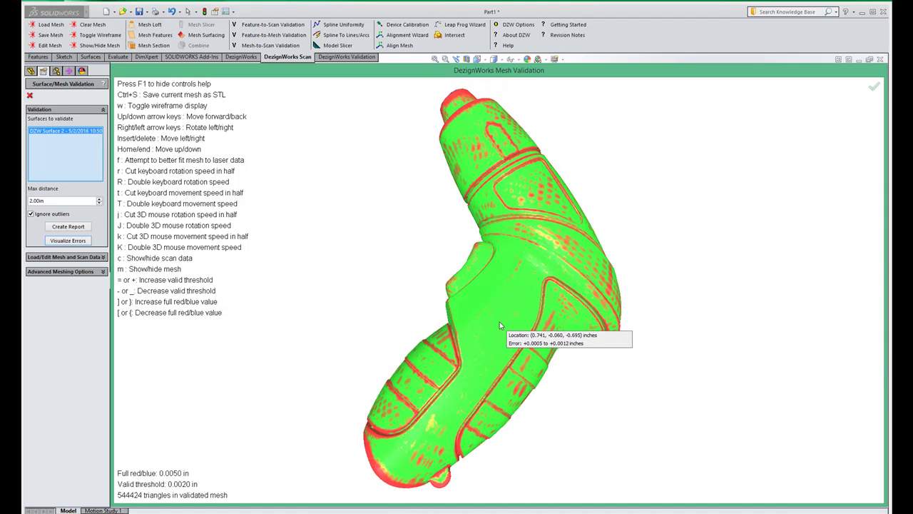
pyautogui.press('Up')
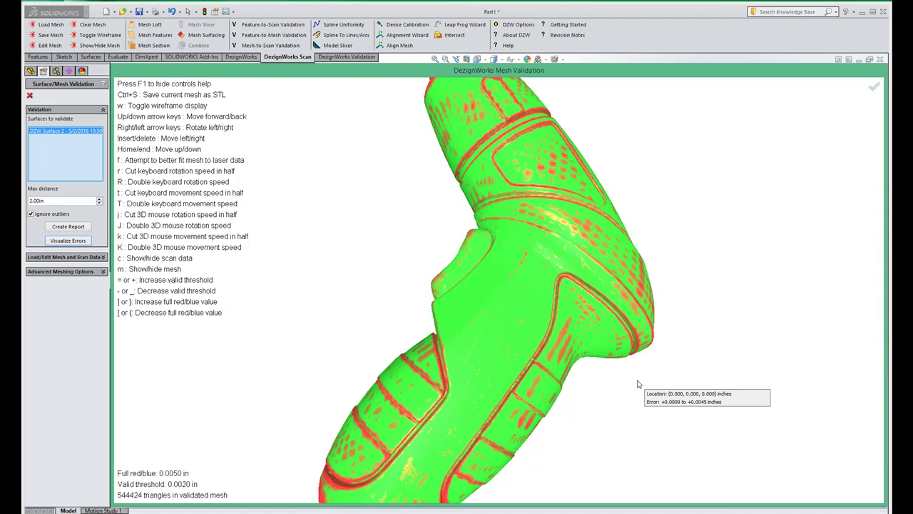
# Step: Raise the valid threshold to 0.0090 in and rotate the nearly all-green map to check it
pyautogui.press('=')
pyautogui.press('=')
pyautogui.press('=')
pyautogui.press('=')
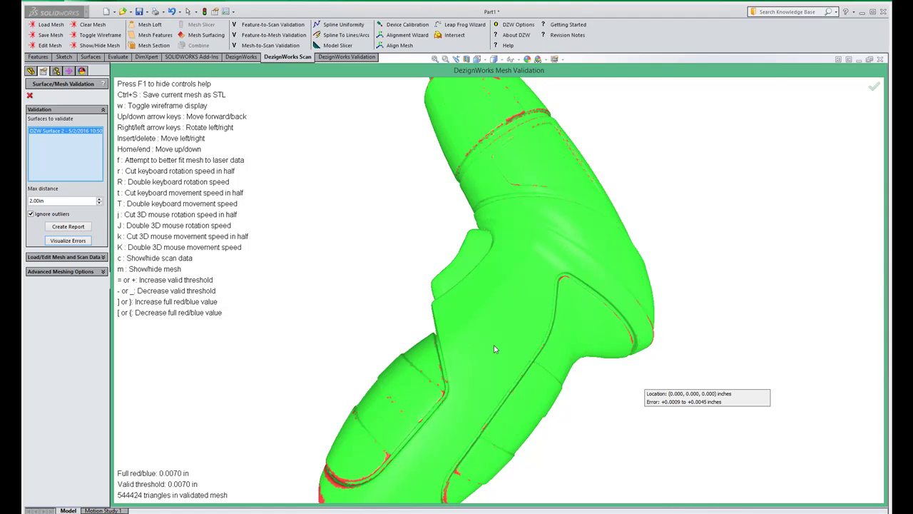
pyautogui.press('=')
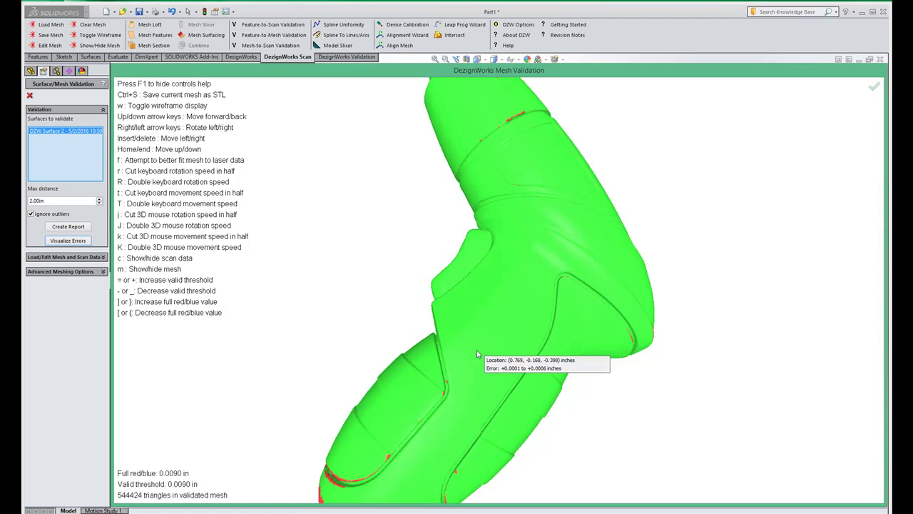
pyautogui.press('Right')
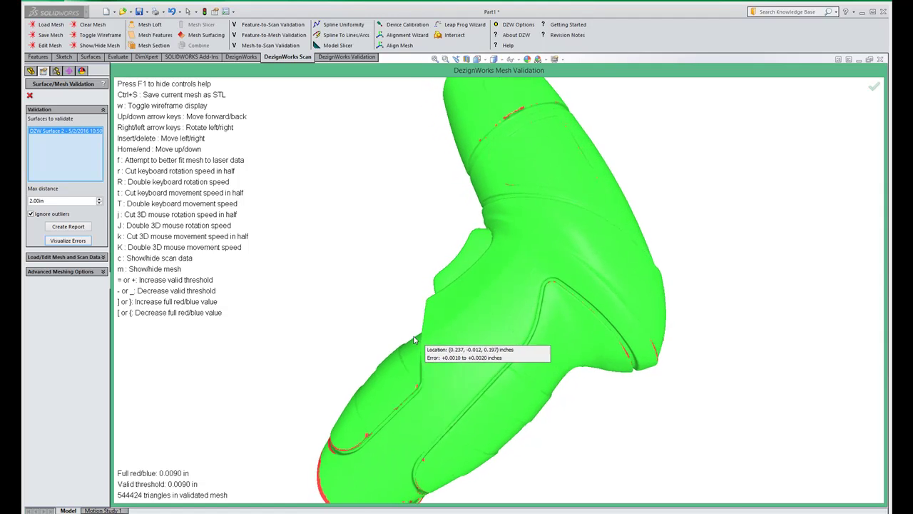
pyautogui.press('Right')
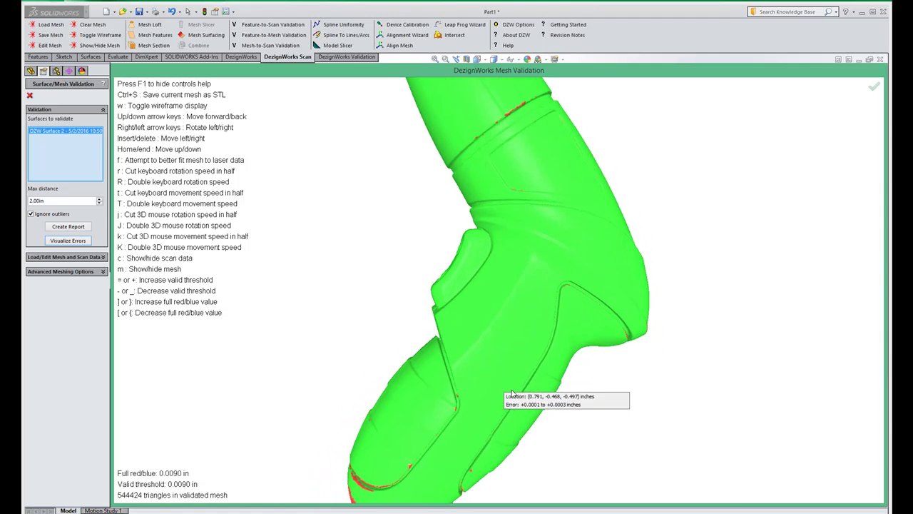
pyautogui.press('Right')
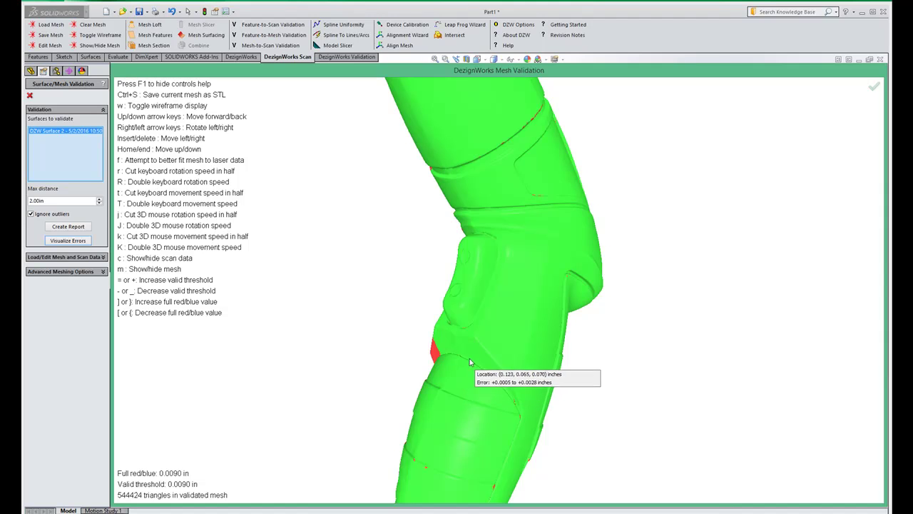
pyautogui.press('Right')
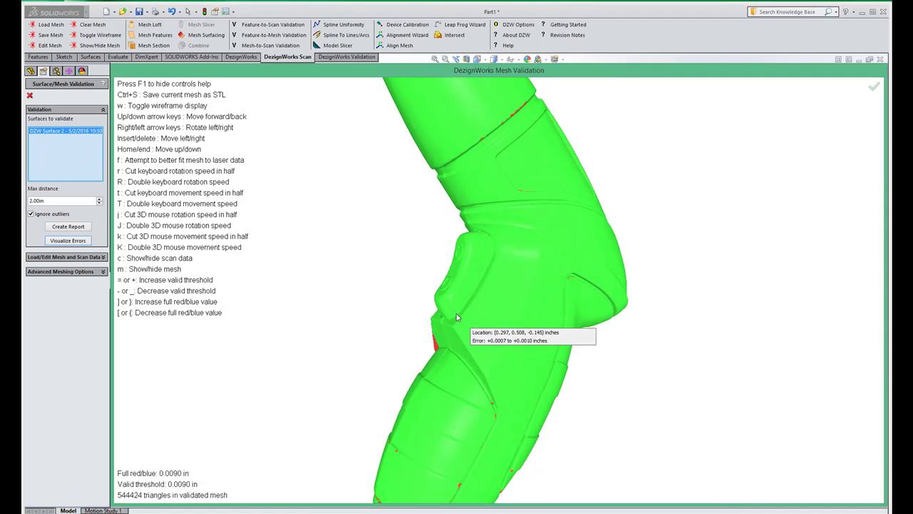
pyautogui.press('Right')
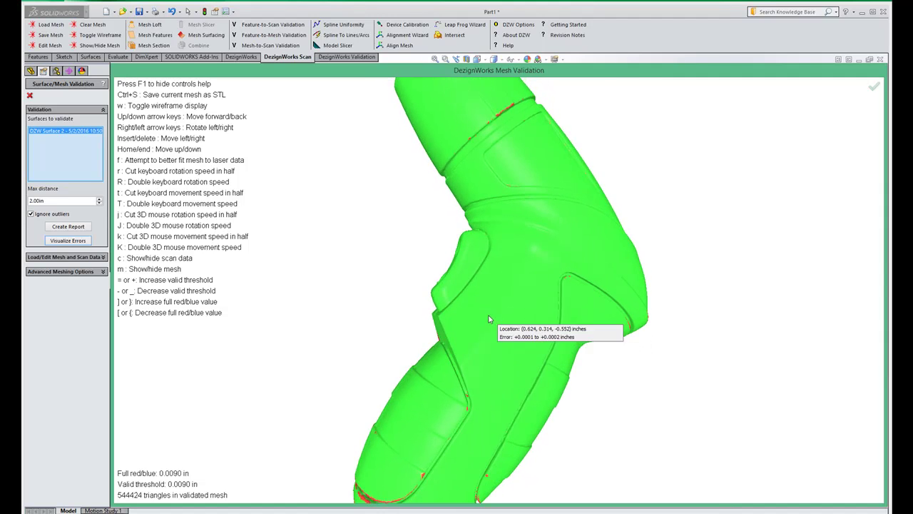
pyautogui.press('Right')
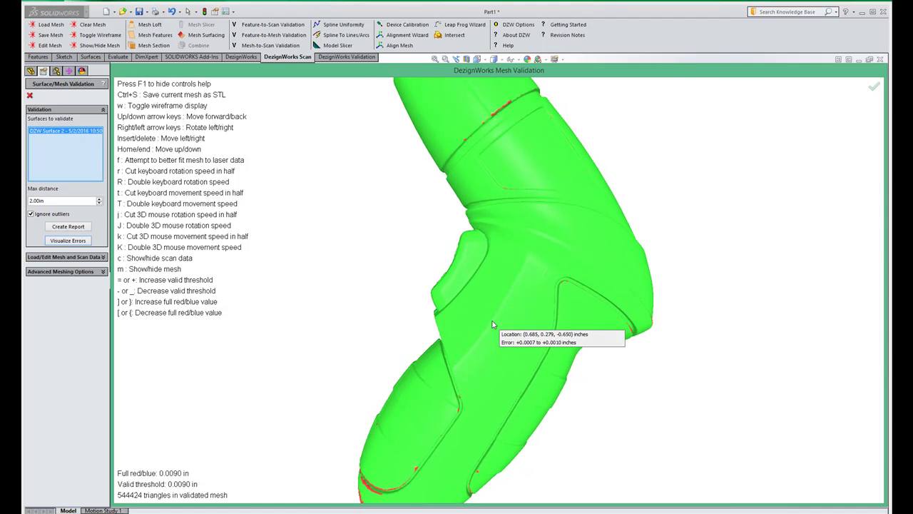
pyautogui.press('Right')
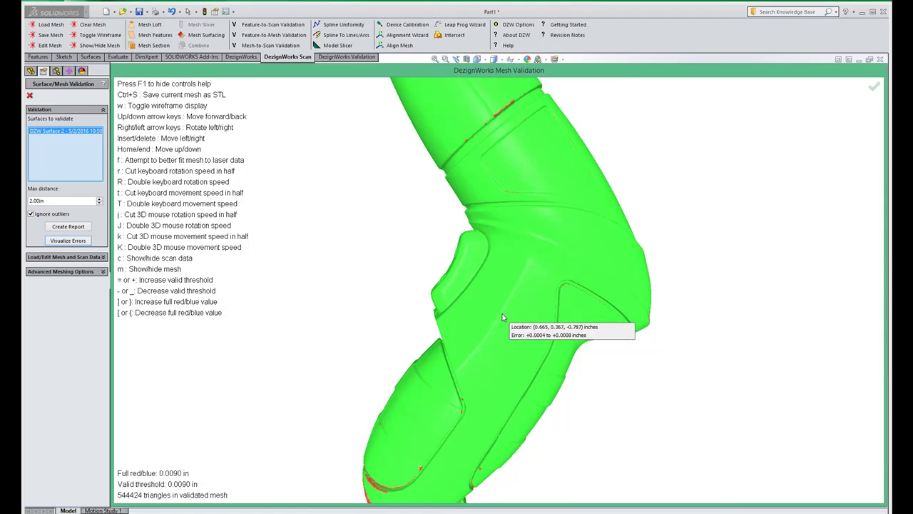
pyautogui.press('Right')
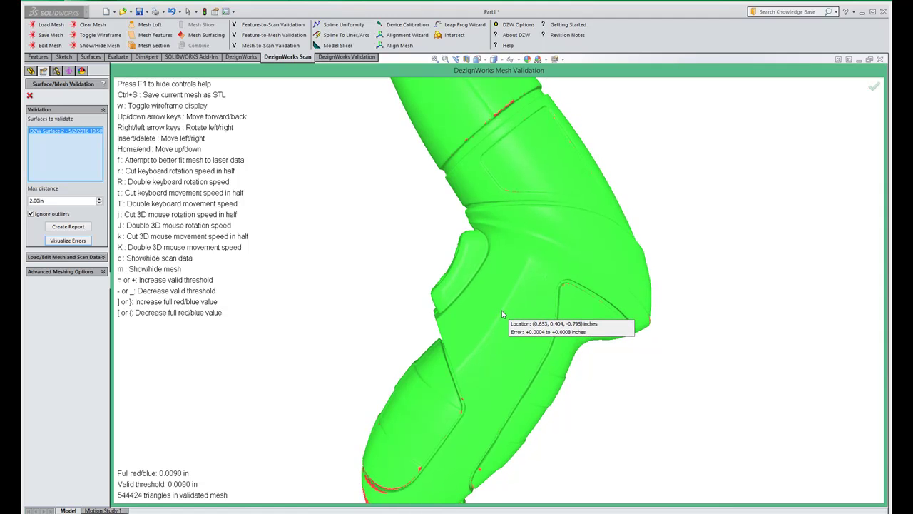
pyautogui.press('Down')
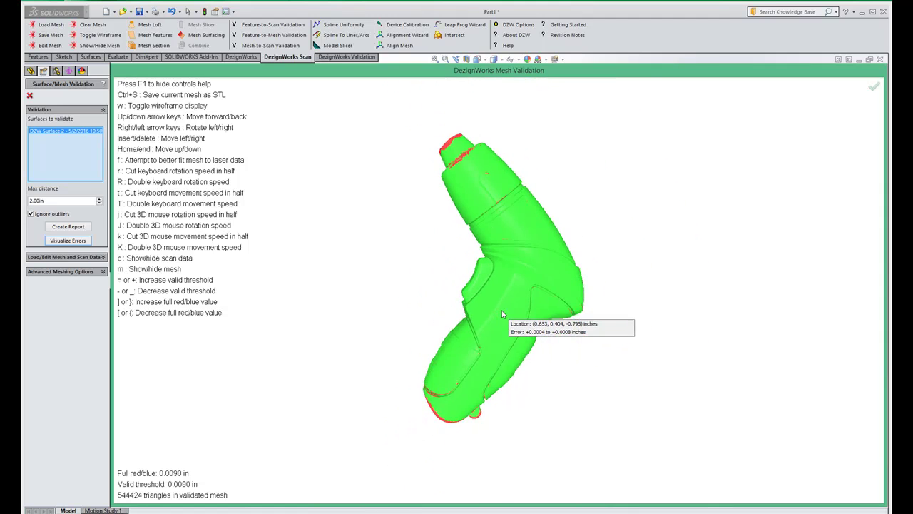